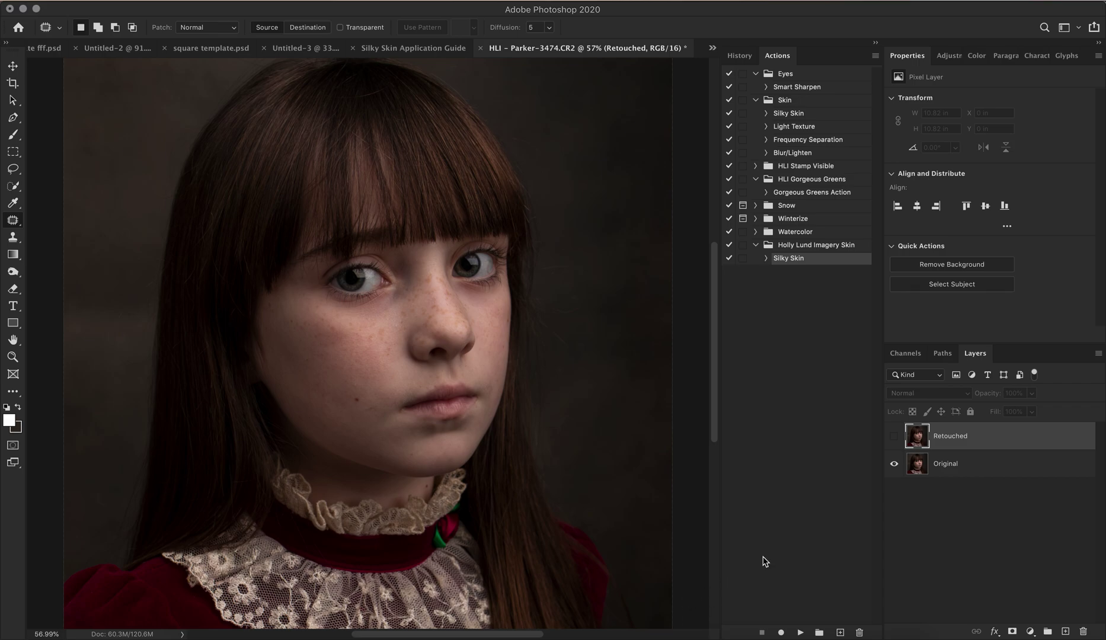
Step: Turn on visibility of the Retouched layer so it shows above the Original layer
{"action": "left_click", "coordinate": [894, 438]}
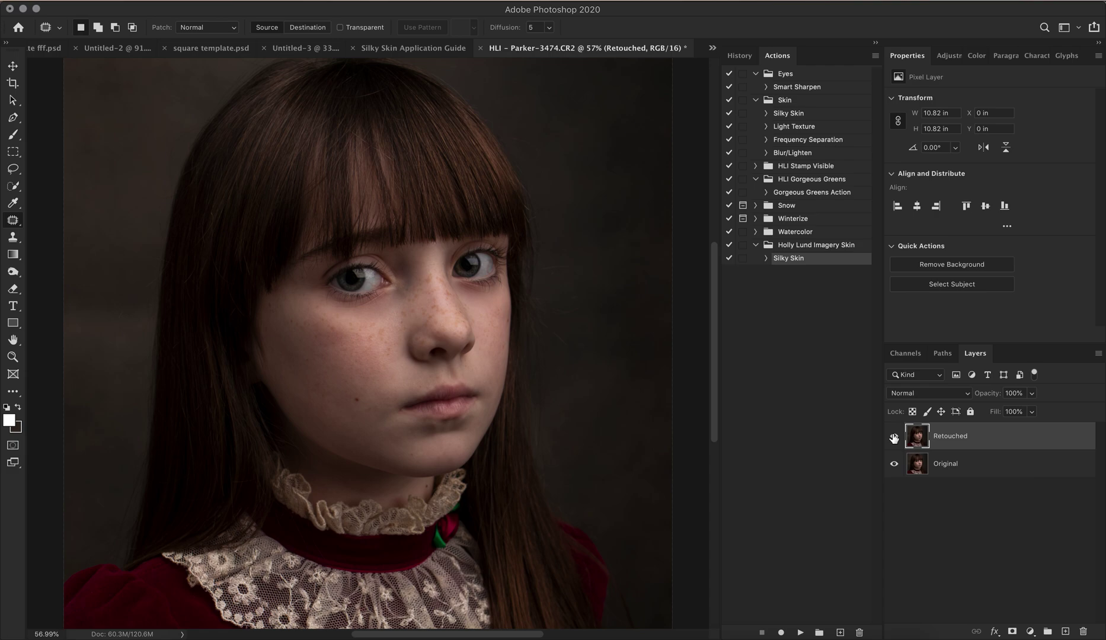
Step: Compare Retouched on and off, then merge it with the Original layer using Cmd+E
{"action": "left_click", "coordinate": [894, 437]}
{"action": "left_click", "coordinate": [894, 438]}
{"action": "left_click", "coordinate": [990, 464], "text": "shift"}
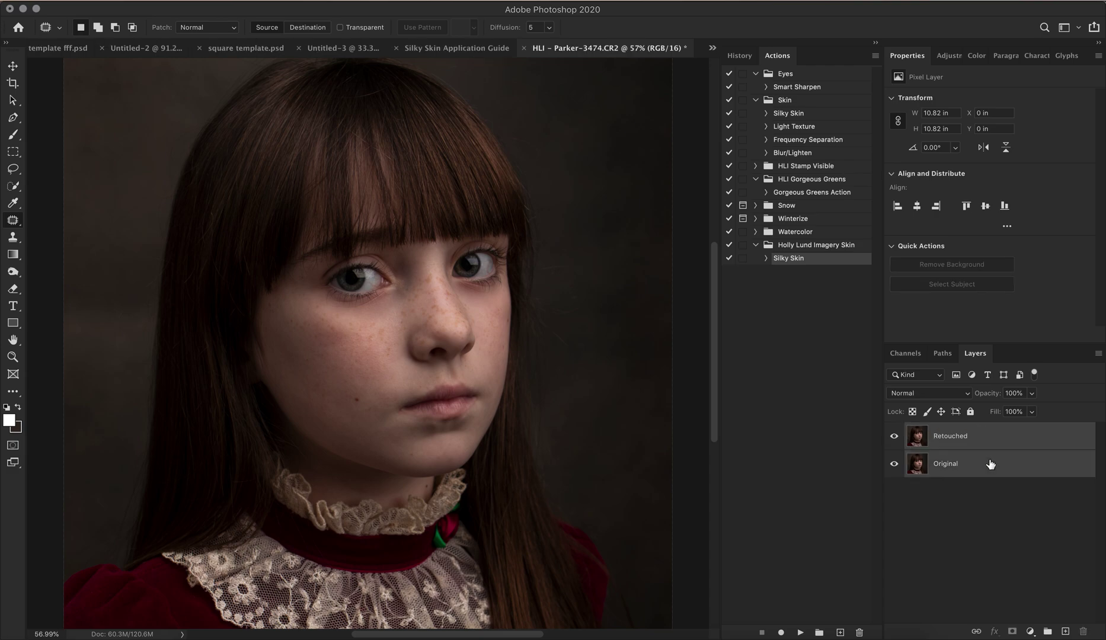
{"action": "key", "text": "super+e"}
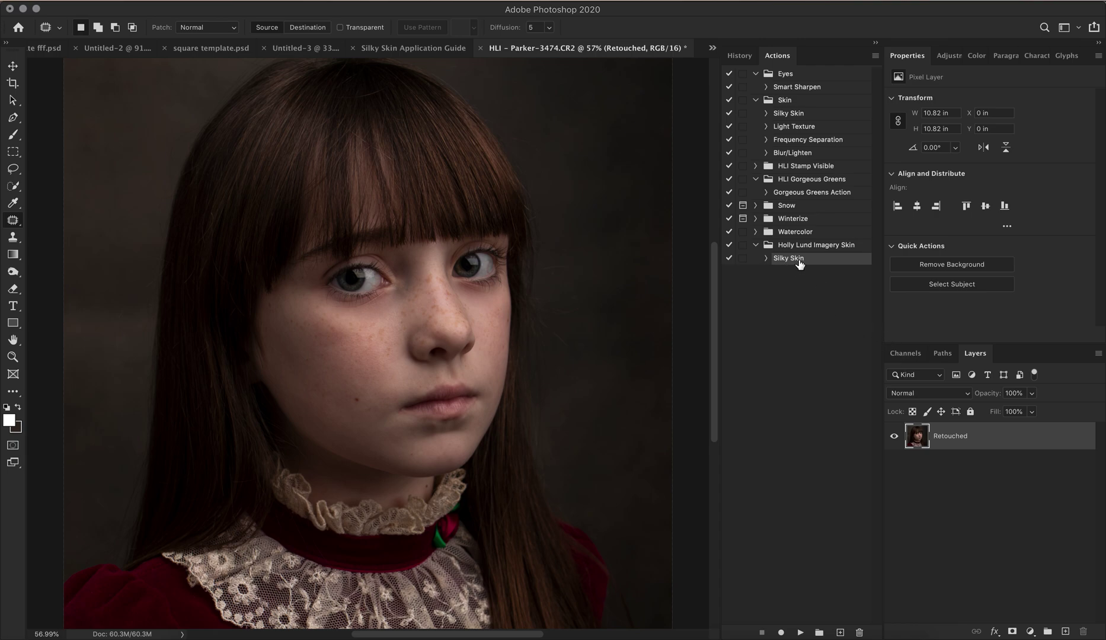
Step: Play the Silky Skin action, adding a Linear Light Retouched copy with a hide-all mask, and pick the Brush
{"action": "left_click", "coordinate": [801, 633]}
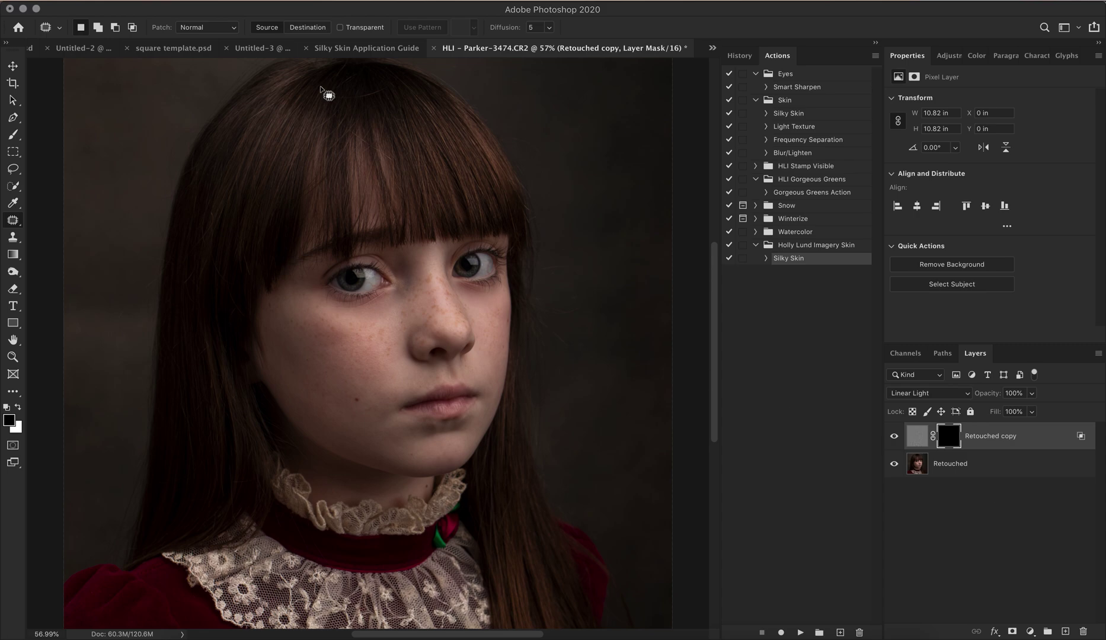
{"action": "left_click", "coordinate": [13, 135]}
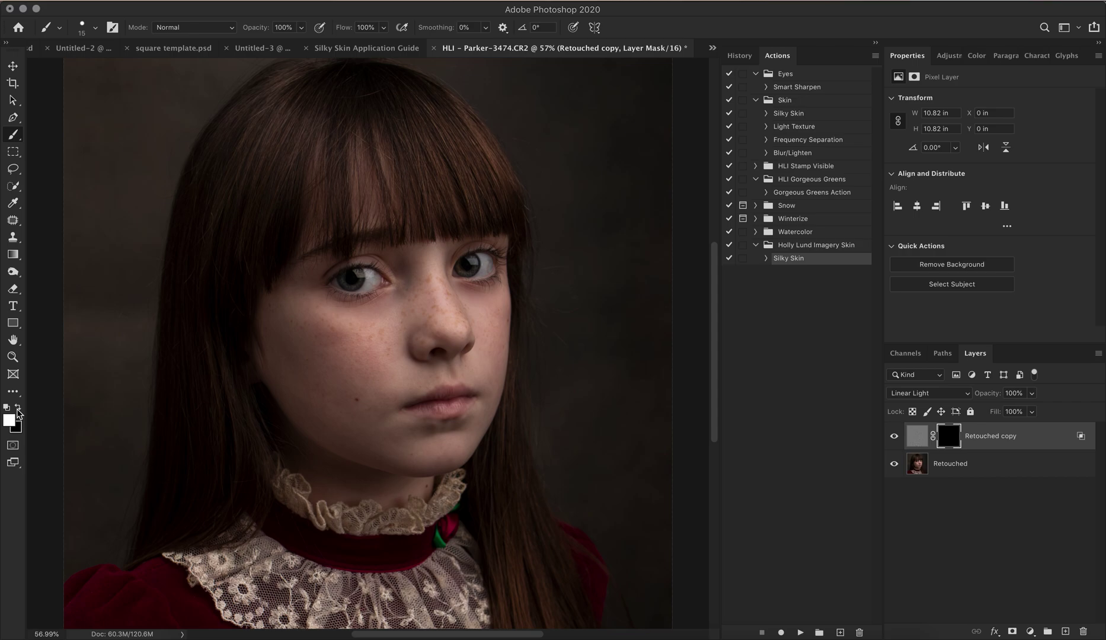
Step: Choose the Soft Round brush preset and enlarge it
{"action": "left_click", "coordinate": [94, 27]}
{"action": "left_click", "coordinate": [87, 170]}
{"action": "left_click", "coordinate": [716, 15]}
{"action": "key", "text": "bracketright"}
{"action": "key", "text": "bracketright"}
{"action": "key", "text": "bracketright"}
{"action": "key", "text": "bracketright"}
{"action": "key", "text": "bracketright"}
{"action": "key", "text": "bracketright"}
{"action": "key", "text": "bracketright"}
{"action": "key", "text": "bracketright"}
{"action": "key", "text": "bracketright"}
{"action": "key", "text": "bracketright"}
{"action": "key", "text": "bracketright"}
{"action": "key", "text": "bracketright"}
{"action": "key", "text": "bracketright"}
Step: Paint white on the mask over the left cheek and under the nose, then compare the layer on and off
{"action": "mouse_move", "coordinate": [301, 321]}
{"action": "left_mouse_down"}
{"action": "mouse_move", "coordinate": [332, 328]}
{"action": "mouse_move", "coordinate": [309, 308]}
{"action": "mouse_move", "coordinate": [330, 325]}
{"action": "mouse_move", "coordinate": [387, 330]}
{"action": "mouse_move", "coordinate": [385, 377]}
{"action": "mouse_move", "coordinate": [348, 395]}
{"action": "mouse_move", "coordinate": [345, 418]}
{"action": "mouse_move", "coordinate": [313, 407]}
{"action": "mouse_move", "coordinate": [283, 373]}
{"action": "mouse_move", "coordinate": [278, 354]}
{"action": "mouse_move", "coordinate": [363, 440]}
{"action": "mouse_move", "coordinate": [392, 447]}
{"action": "mouse_move", "coordinate": [349, 420]}
{"action": "mouse_move", "coordinate": [405, 444]}
{"action": "left_mouse_up"}
{"action": "key", "text": "bracketleft"}
{"action": "key", "text": "bracketleft"}
{"action": "key", "text": "bracketleft"}
{"action": "key", "text": "bracketleft"}
{"action": "key", "text": "bracketleft"}
{"action": "key", "text": "bracketleft"}
{"action": "left_click_drag", "start_coordinate": [407, 382], "coordinate": [388, 360]}
{"action": "left_click", "coordinate": [894, 436]}
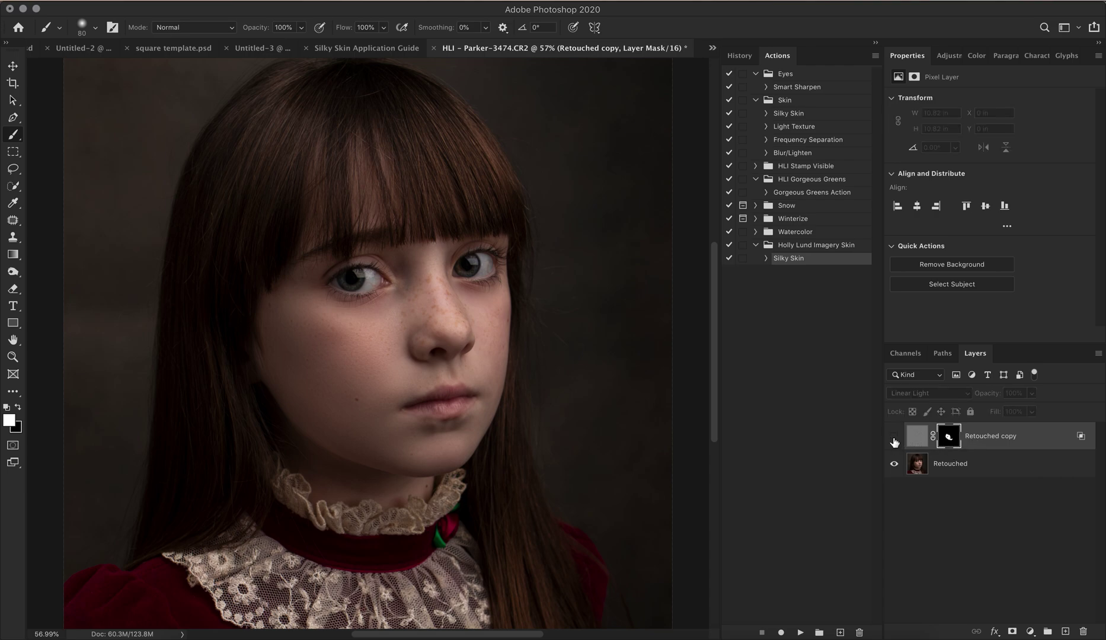
{"action": "left_click", "coordinate": [894, 438]}
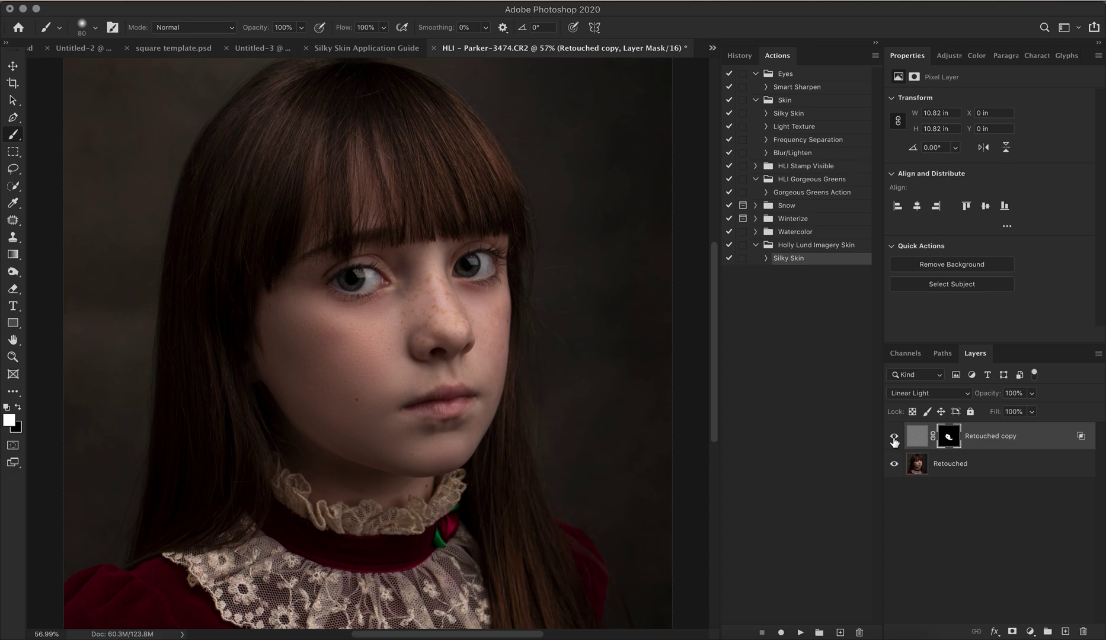
Step: Paint the right cheek at 150 px and a small spot, then undo an 80 px jaw stroke
{"action": "key", "text": "bracketright"}
{"action": "key", "text": "bracketright"}
{"action": "key", "text": "bracketright"}
{"action": "key", "text": "bracketright"}
{"action": "left_click_drag", "start_coordinate": [475, 319], "coordinate": [480, 310]}
{"action": "left_click", "coordinate": [489, 369]}
{"action": "key", "text": "bracketleft"}
{"action": "key", "text": "bracketleft"}
{"action": "key", "text": "bracketleft"}
{"action": "key", "text": "bracketleft"}
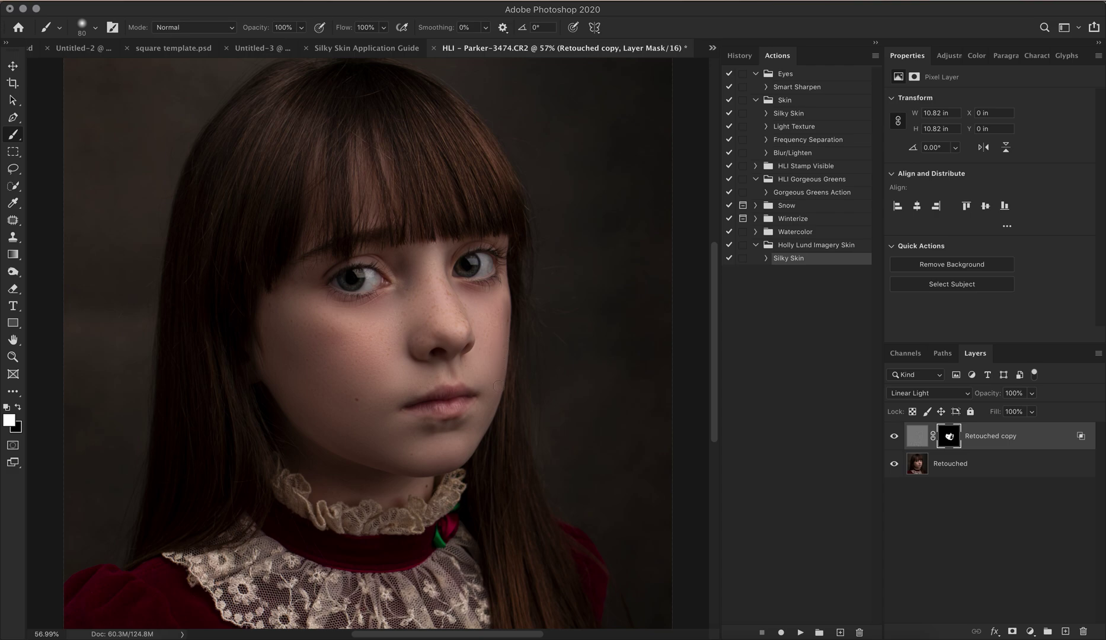
{"action": "left_click_drag", "start_coordinate": [452, 458], "coordinate": [448, 461]}
{"action": "key", "text": "super+z"}
Step: Review the red mask overlay and the layer on/off, zoom in, and set the brush to 80 px at 20% opacity
{"action": "key", "text": "backslash"}
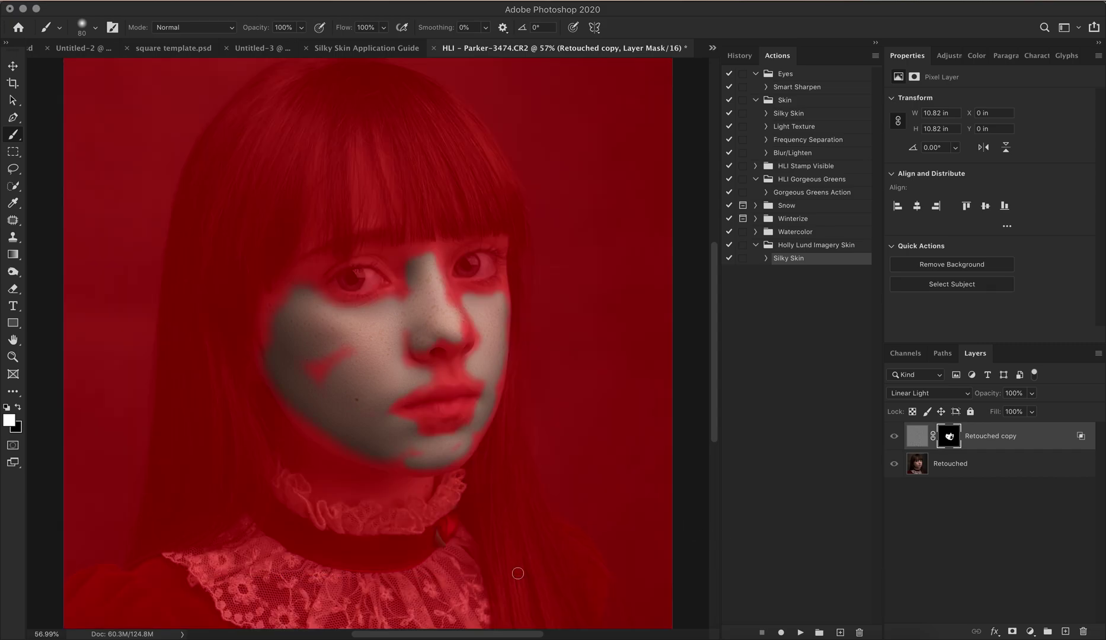
{"action": "key", "text": "backslash"}
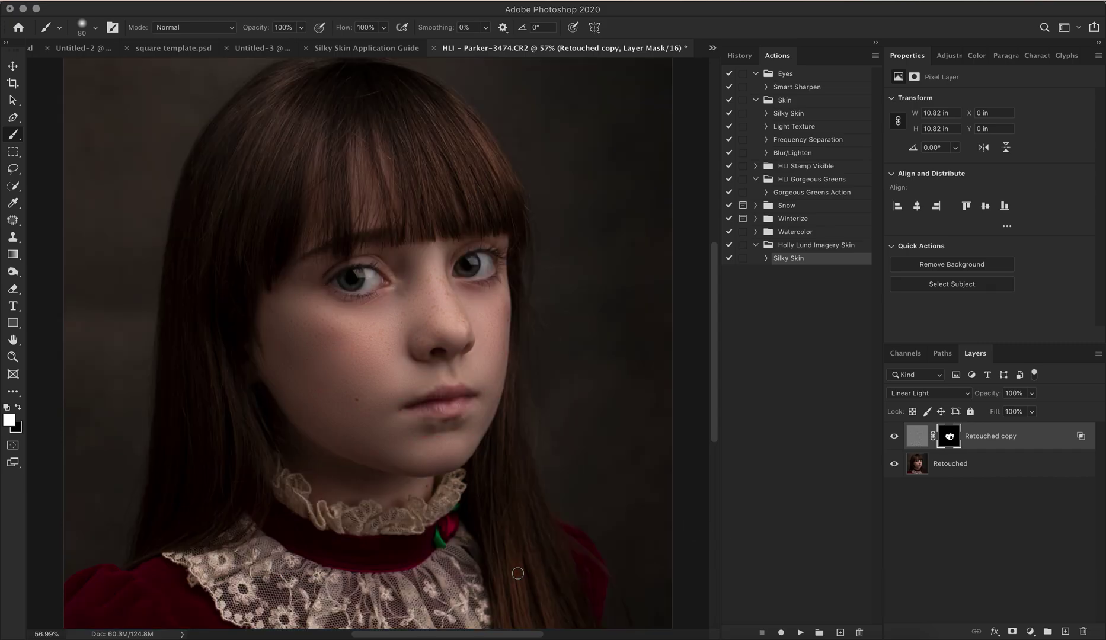
{"action": "key", "text": "bracketright"}
{"action": "key", "text": "bracketright"}
{"action": "key", "text": "bracketright"}
{"action": "key", "text": "bracketright"}
{"action": "left_click", "coordinate": [893, 437]}
{"action": "left_click", "coordinate": [893, 439]}
{"action": "scroll", "coordinate": [585, 437], "scroll_direction": "up", "scroll_amount": 5}
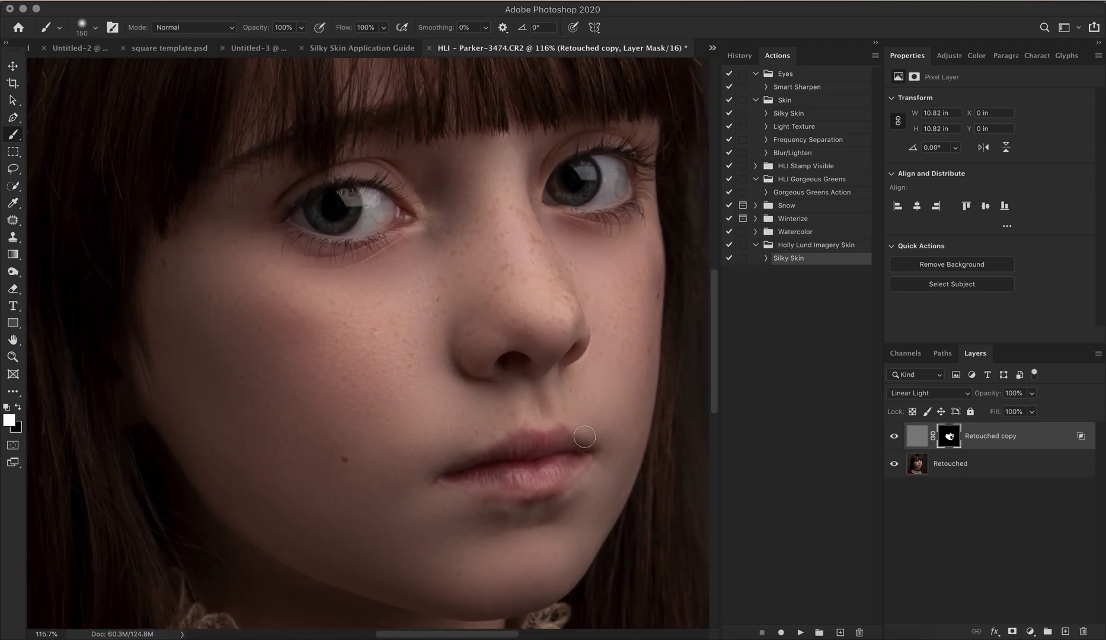
{"action": "scroll", "coordinate": [585, 437], "scroll_direction": "up", "scroll_amount": 2}
{"action": "key", "text": "bracketleft"}
{"action": "key", "text": "bracketleft"}
{"action": "key", "text": "bracketleft"}
{"action": "key", "text": "bracketleft"}
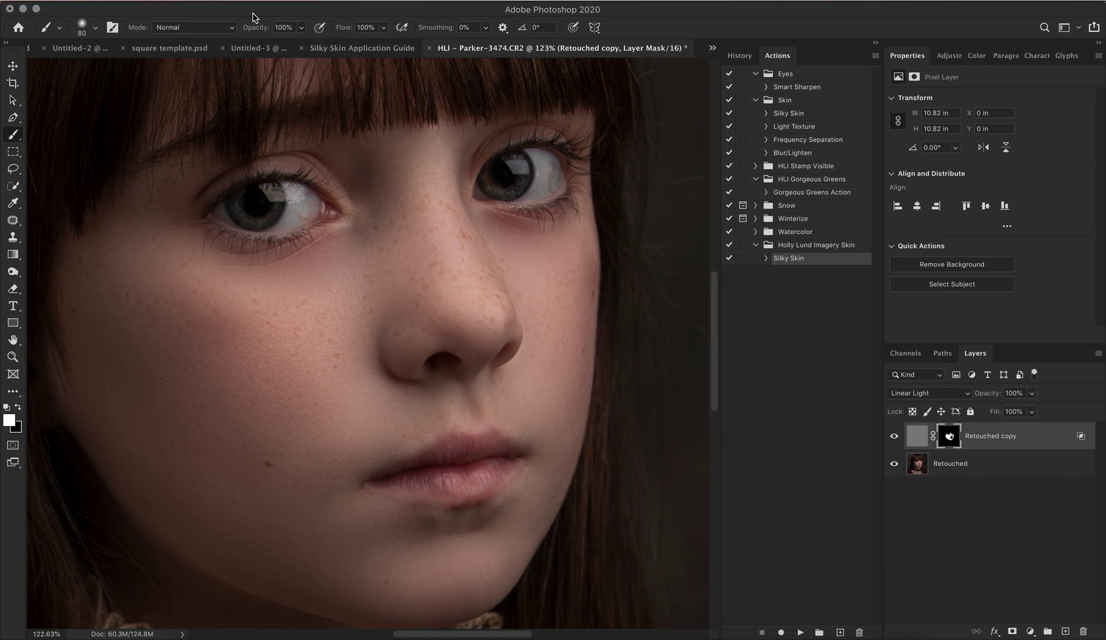
{"action": "key", "text": "2"}
Step: Switch to black and paint a 125 px, 20% opacity stroke along the nose to tone down smoothing
{"action": "left_click", "coordinate": [18, 408]}
{"action": "scroll", "coordinate": [598, 272], "scroll_direction": "down", "scroll_amount": 3}
{"action": "scroll", "coordinate": [598, 272], "scroll_direction": "down", "scroll_amount": 2}
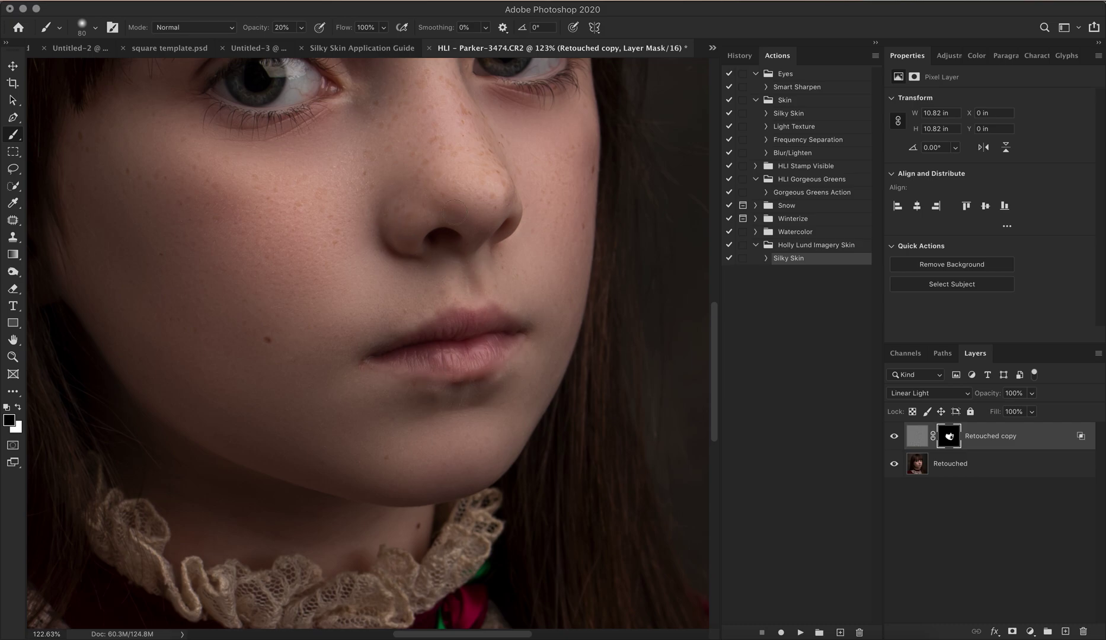
{"action": "scroll", "coordinate": [470, 182], "scroll_direction": "up", "scroll_amount": 4}
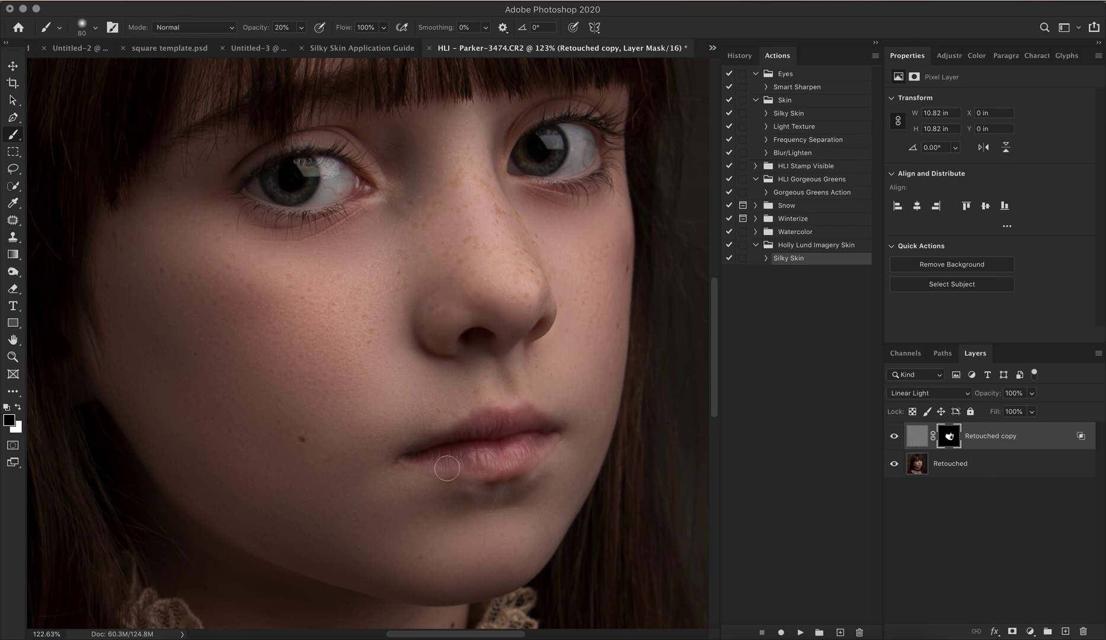
{"action": "key", "text": "bracketright"}
{"action": "key", "text": "bracketright"}
{"action": "key", "text": "bracketright"}
{"action": "mouse_move", "coordinate": [440, 200]}
{"action": "left_mouse_down"}
{"action": "mouse_move", "coordinate": [471, 189]}
{"action": "mouse_move", "coordinate": [491, 202]}
{"action": "mouse_move", "coordinate": [466, 263]}
{"action": "mouse_move", "coordinate": [476, 266]}
{"action": "left_mouse_up"}
Step: Set the Retouched copy layer opacity to 70%, compare it on and off, and zoom out to the full portrait
{"action": "left_click", "coordinate": [1012, 393]}
{"action": "type", "text": "7"}
{"action": "left_click", "coordinate": [895, 436]}
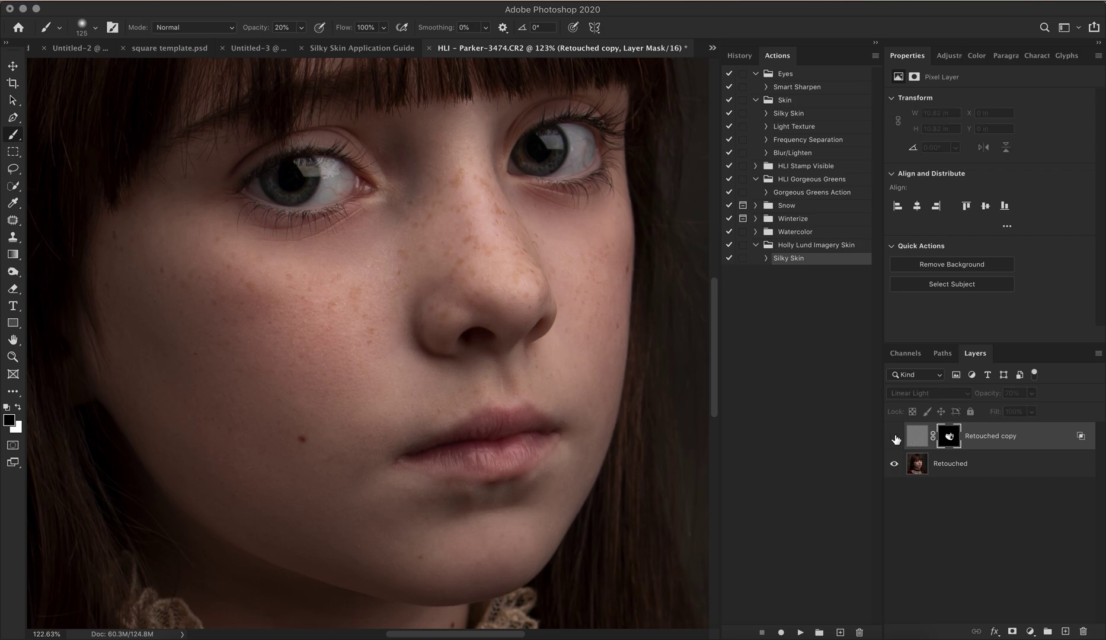
{"action": "left_click", "coordinate": [895, 436]}
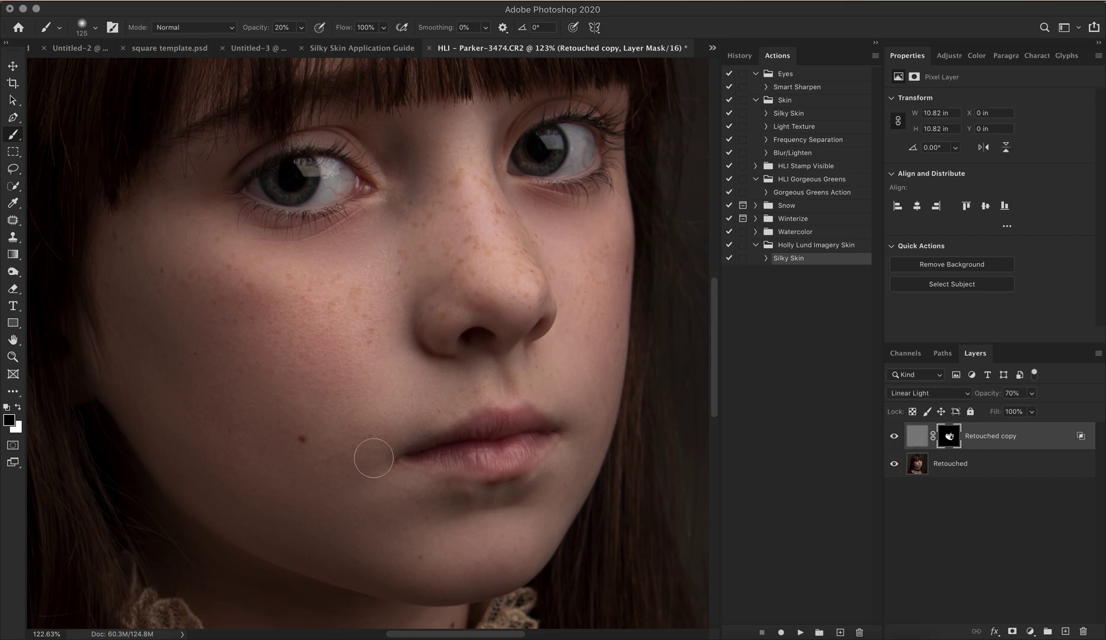
{"action": "scroll", "coordinate": [374, 459], "scroll_direction": "down", "scroll_amount": 5}
{"action": "scroll", "coordinate": [373, 458], "scroll_direction": "down", "scroll_amount": 2}
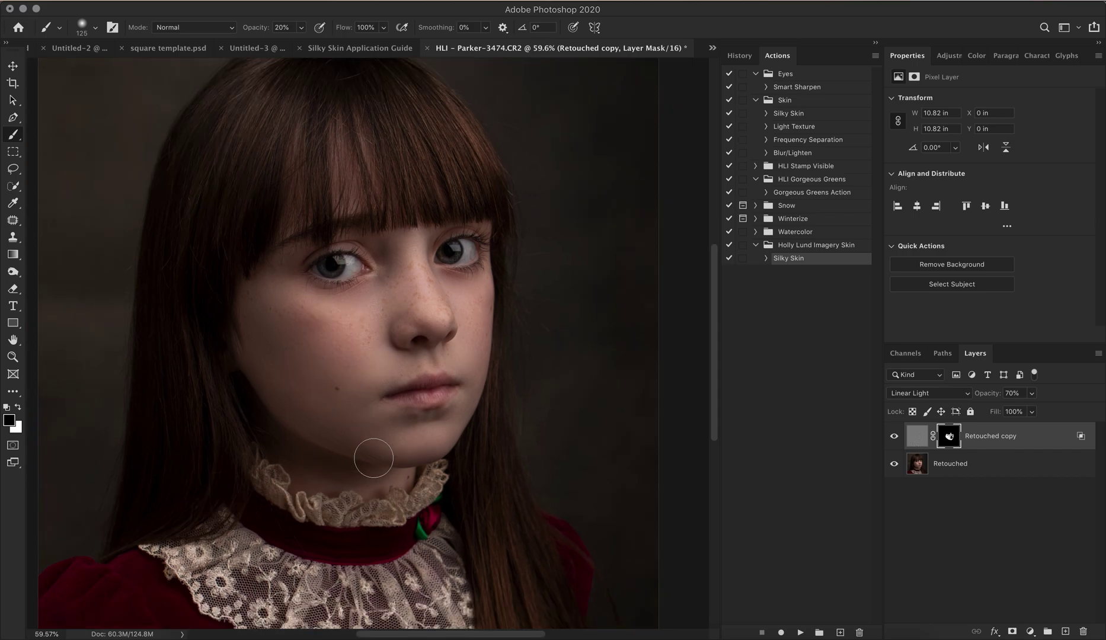
Step: In History, view the HLI Silky Skin snapshot as the before, then return to Master Opacity Change
{"action": "left_click", "coordinate": [748, 55]}
{"action": "scroll", "coordinate": [824, 130], "scroll_direction": "up", "scroll_amount": 2}
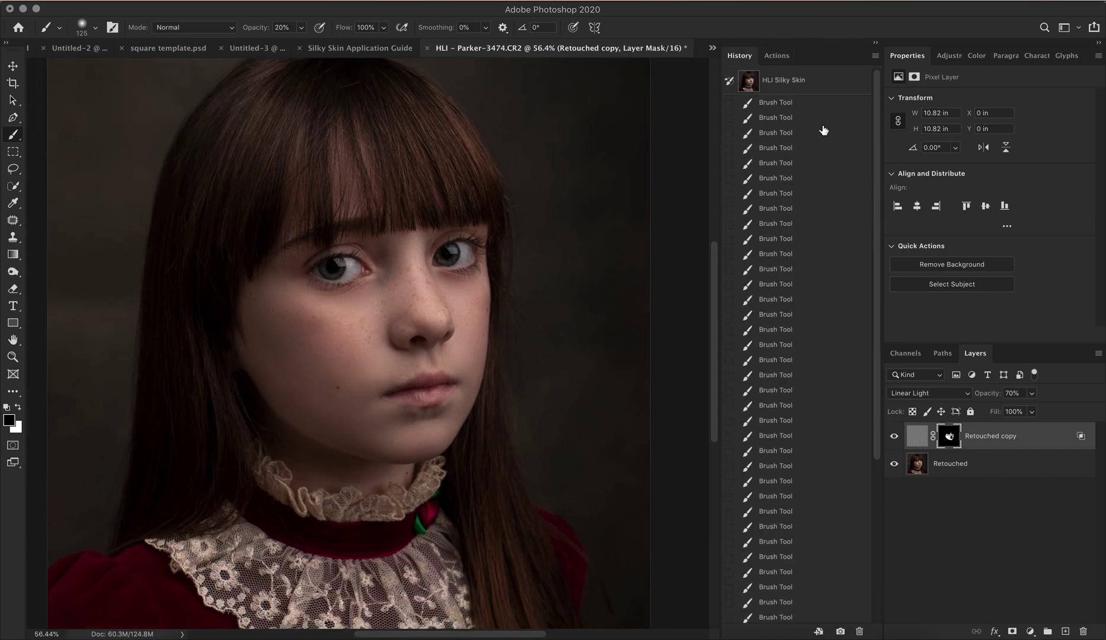
{"action": "left_click", "coordinate": [808, 80]}
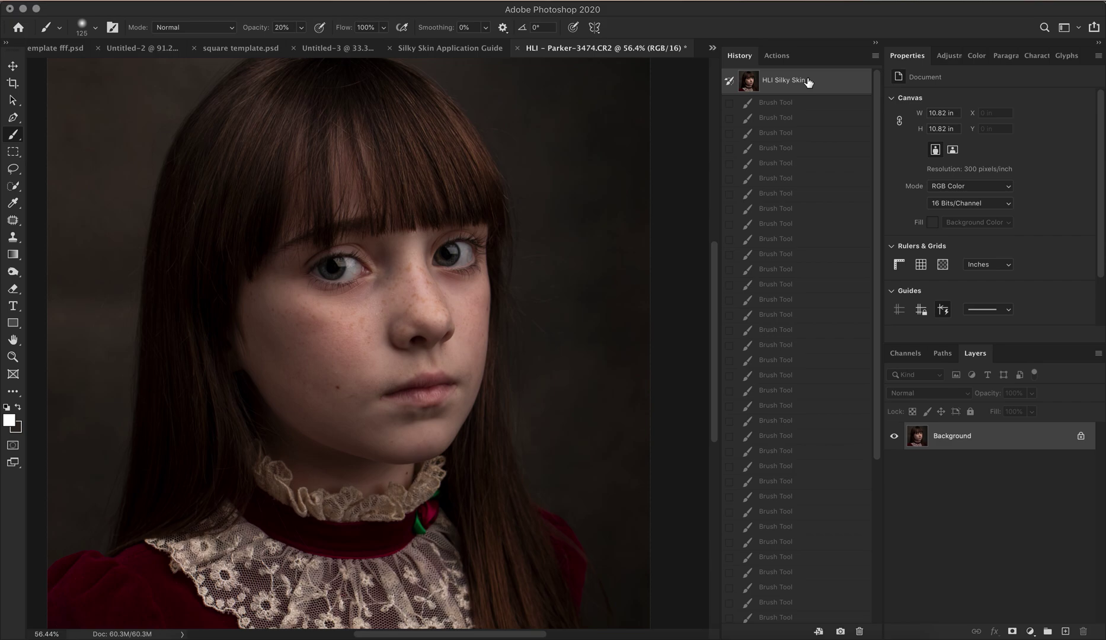
{"action": "scroll", "coordinate": [834, 354], "scroll_direction": "down", "scroll_amount": 2}
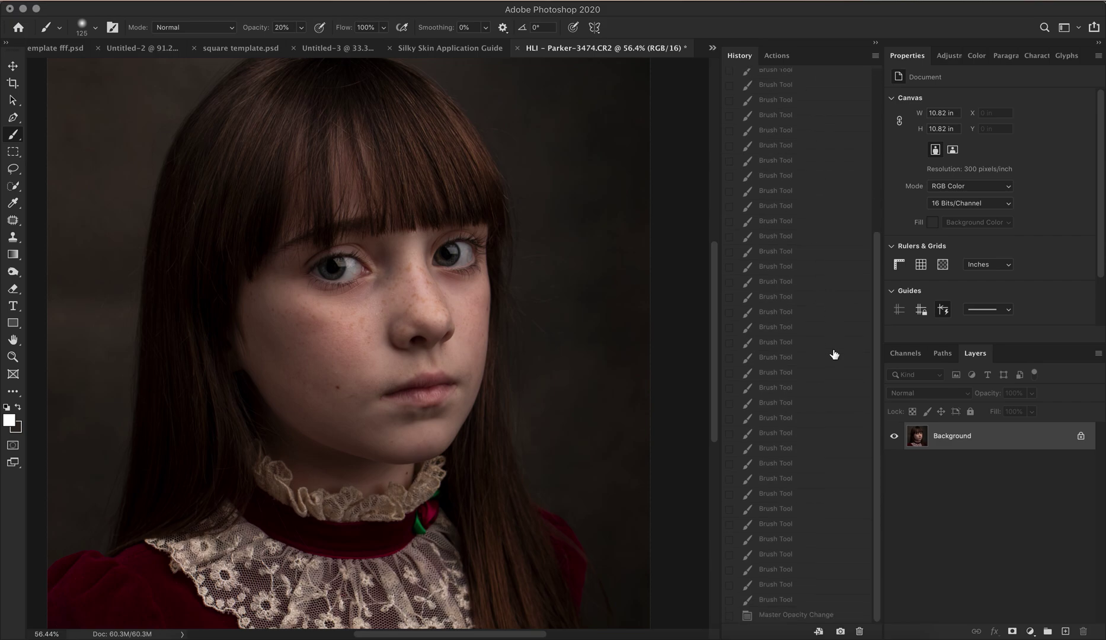
{"action": "left_click", "coordinate": [784, 615]}
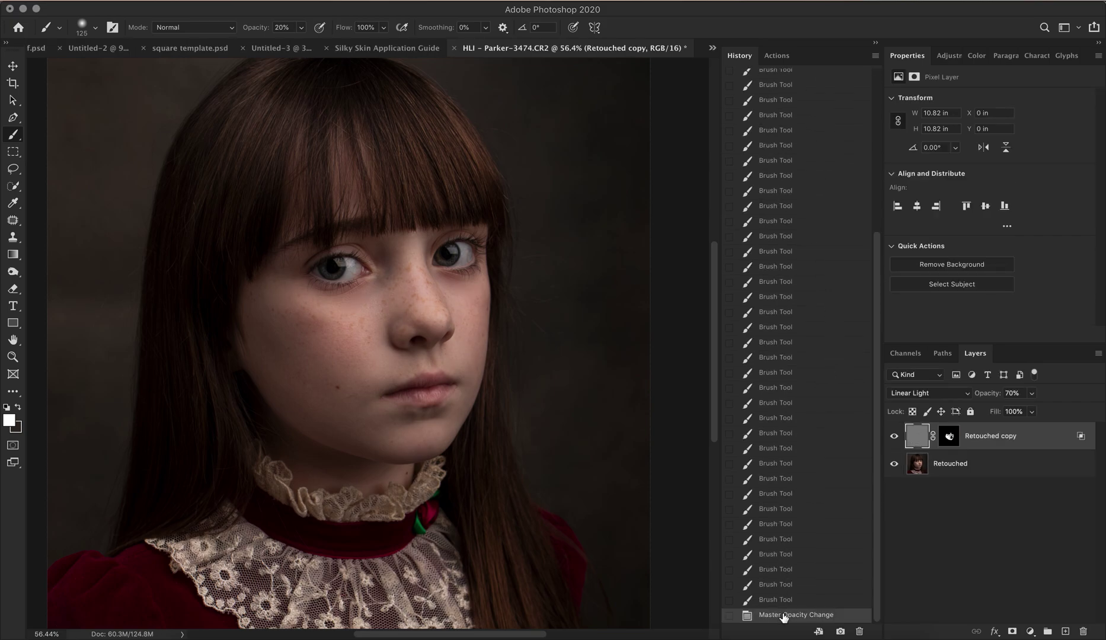